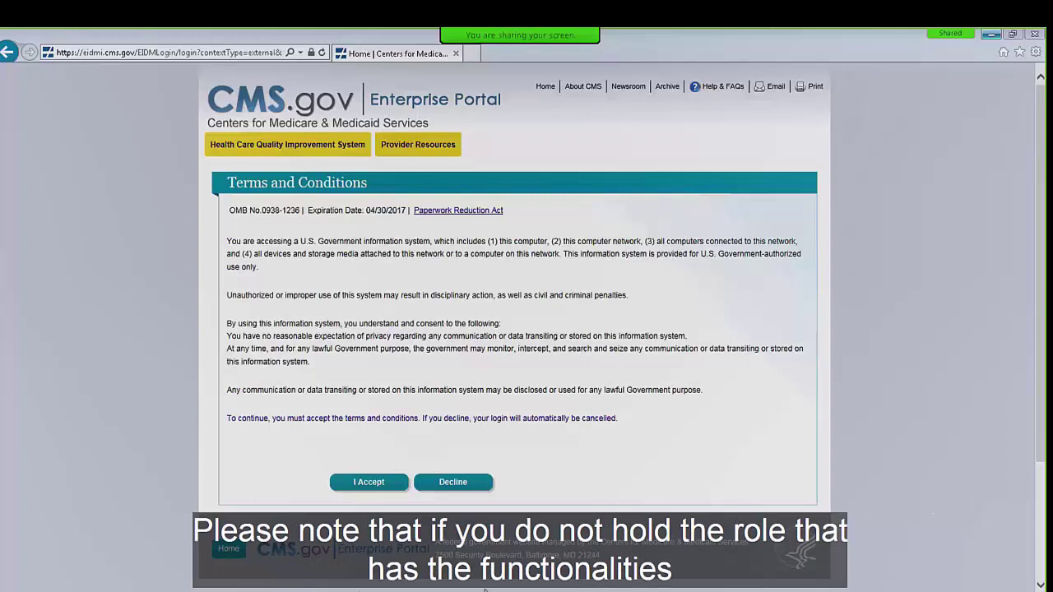
View the Approval Email Example image showing the View Role Requests link, and return to the portal's Terms and Conditions page
mouse_move(167, 590)
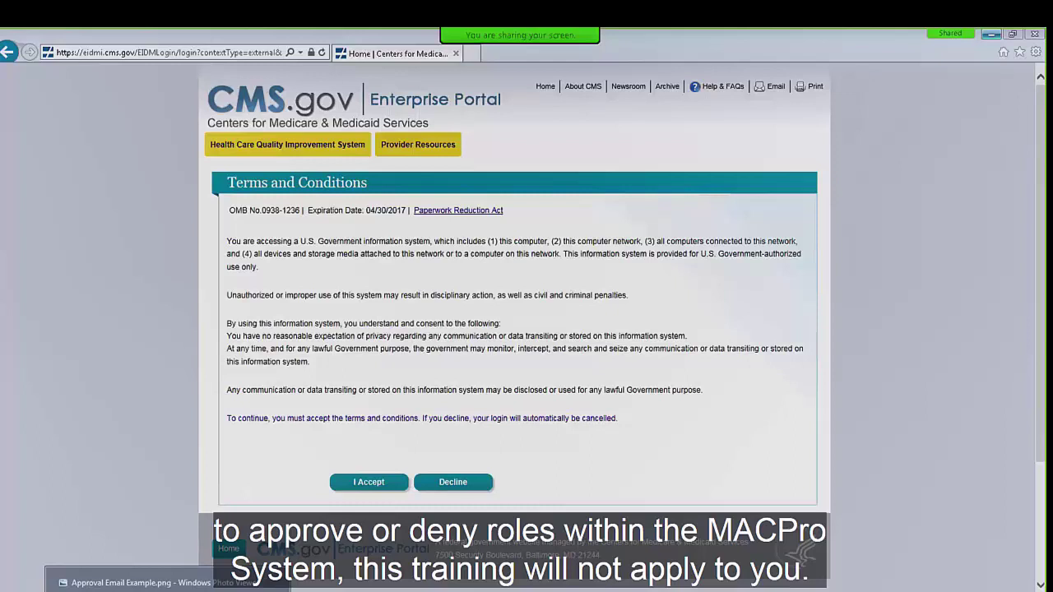
click(165, 582)
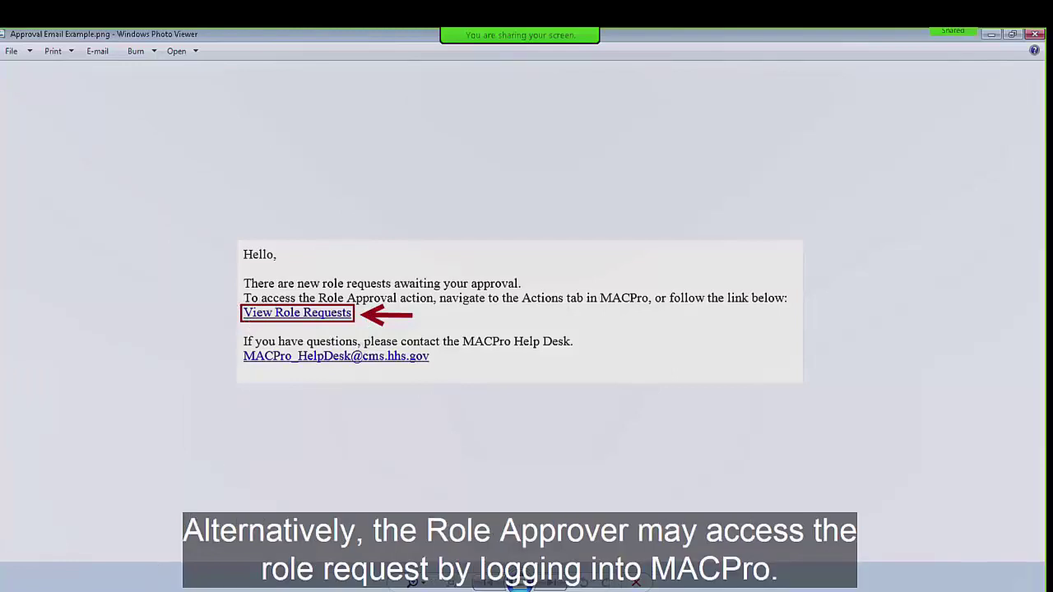
mouse_move(94, 576)
click(105, 552)
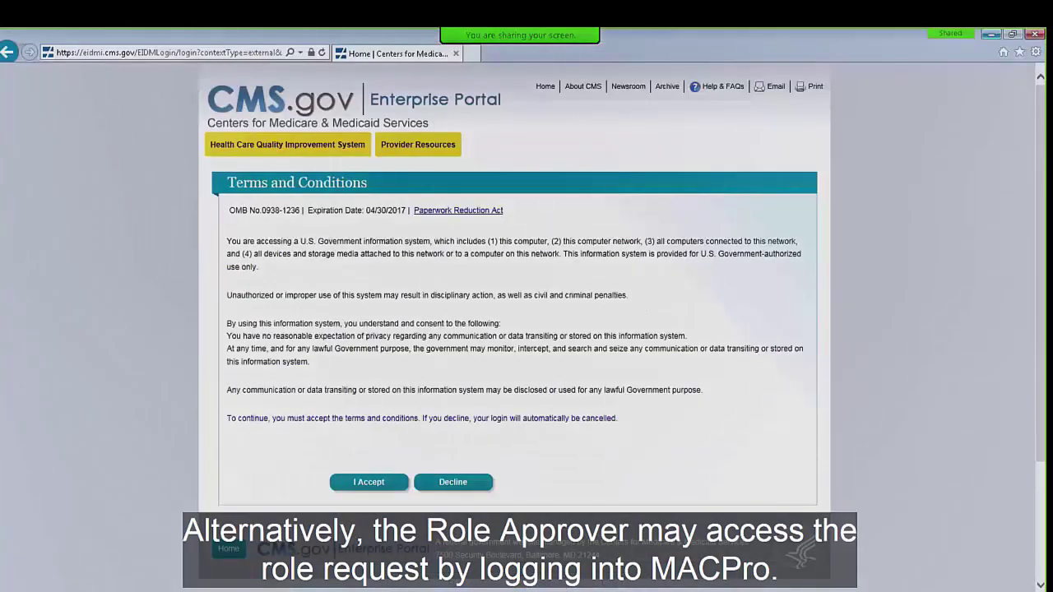
Accept the terms and conditions and log in to the portal with the user ID and account password
click(406, 484)
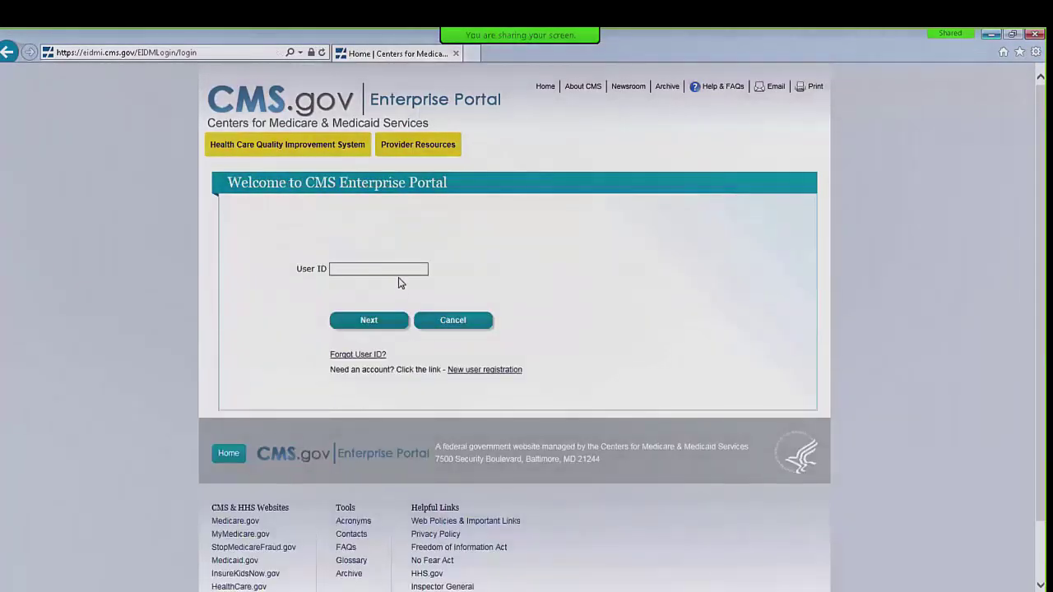
click(399, 268)
text(JOHN)
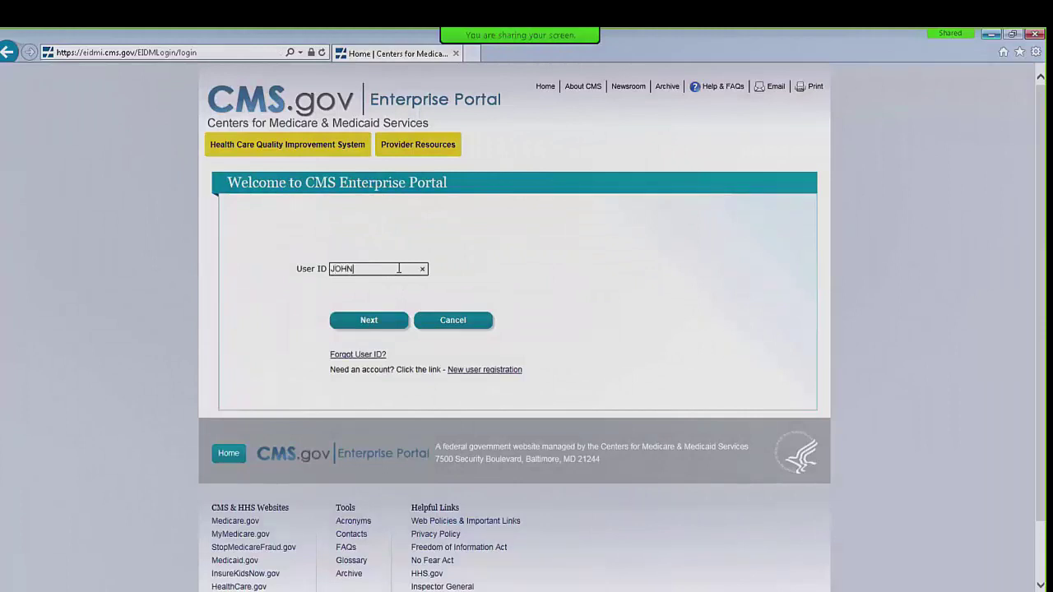
text(DOE8)
click(364, 322)
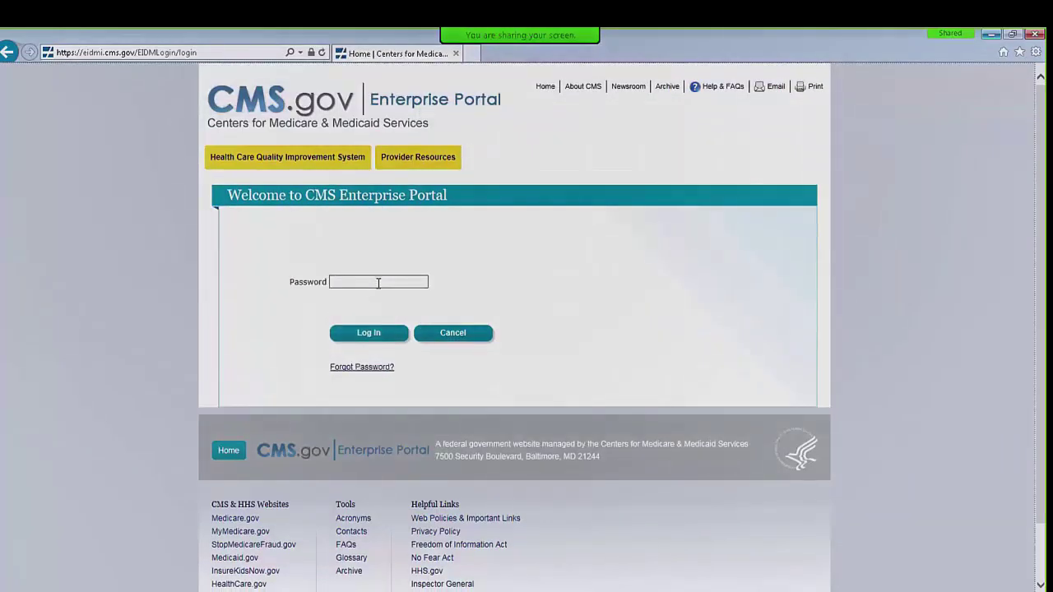
text(********)
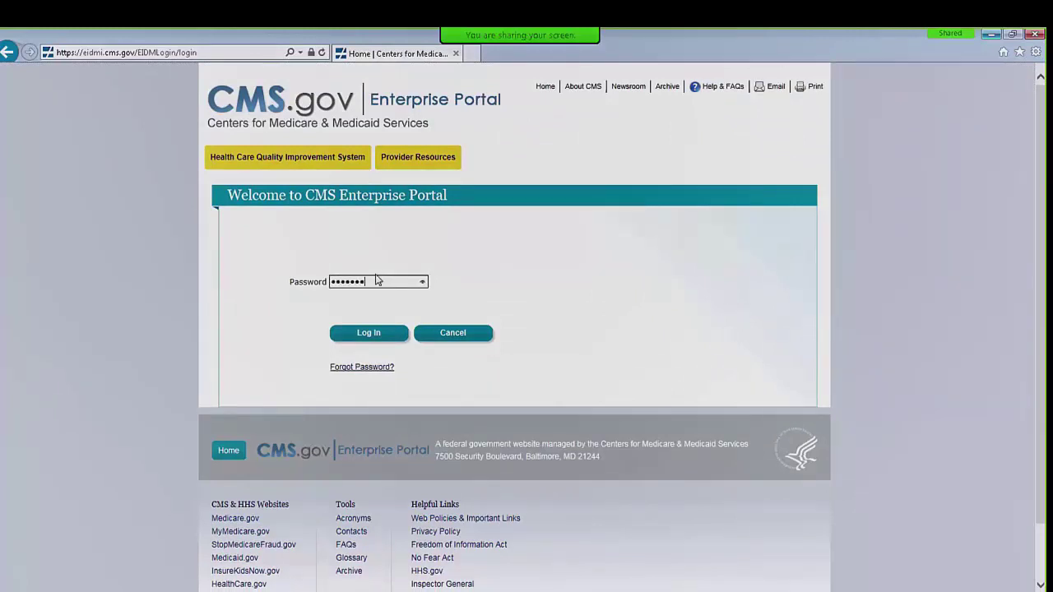
click(384, 337)
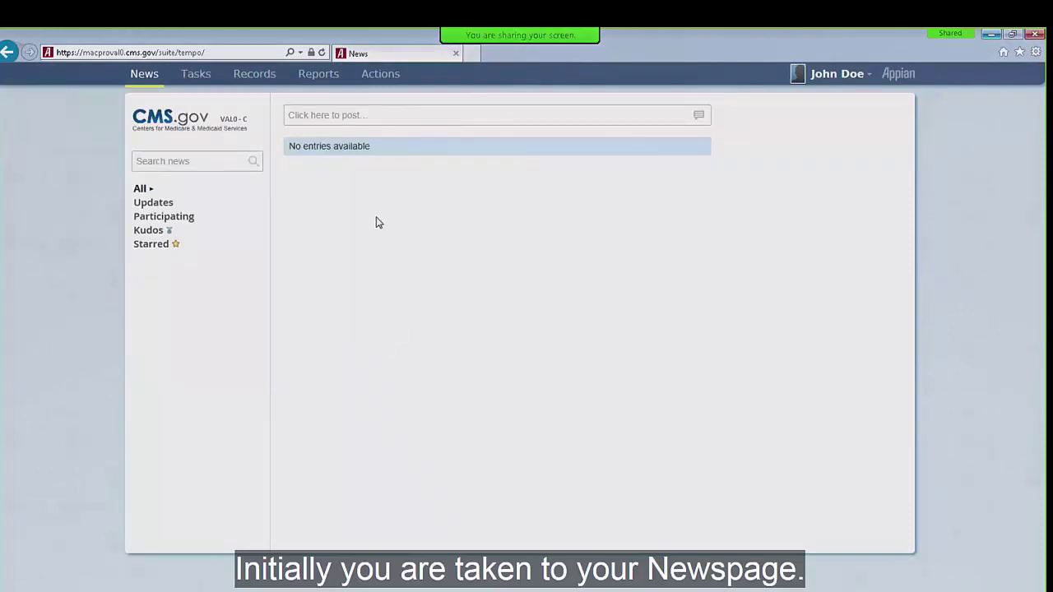
Open the Role Request Management action and look over the list of all pending requests
click(382, 79)
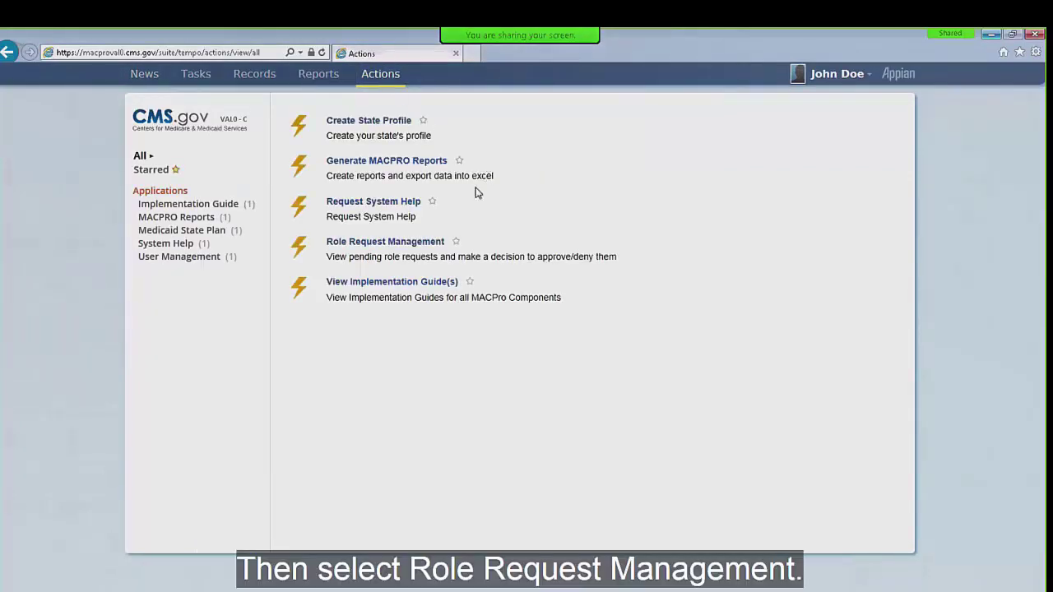
click(417, 245)
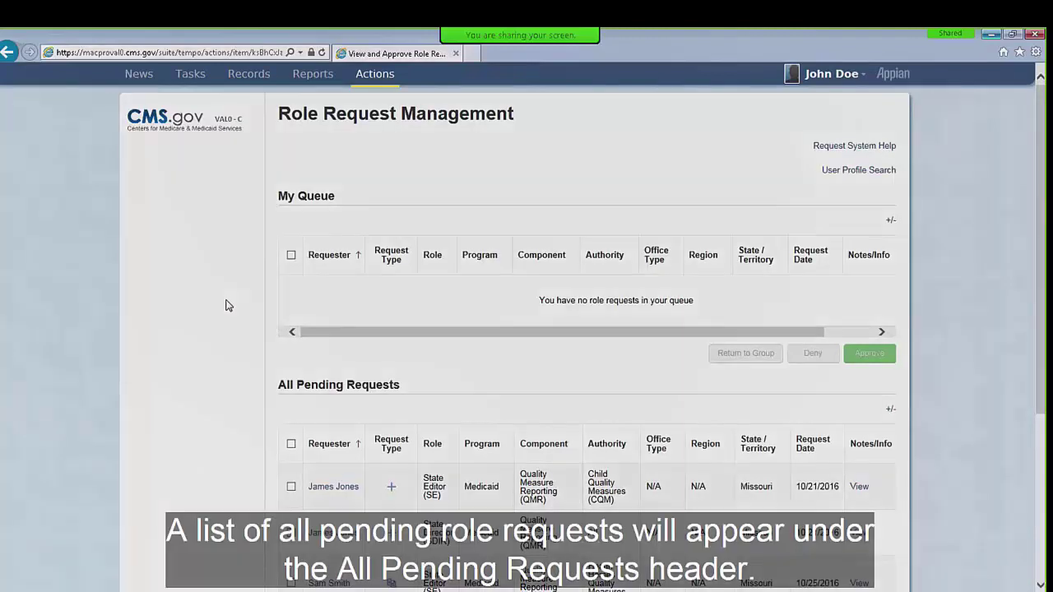
scroll(229, 306, down, 1)
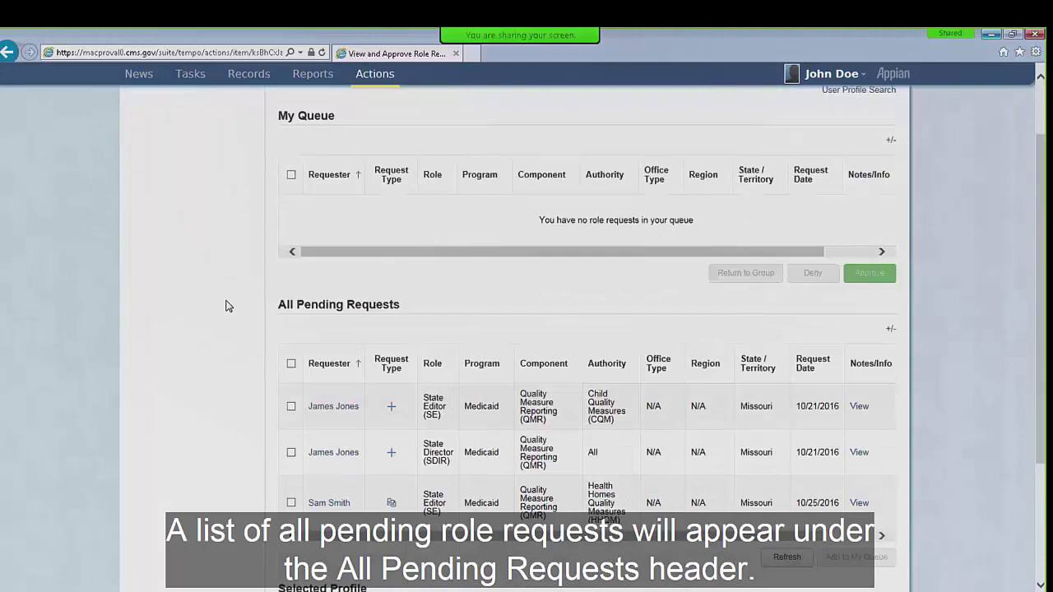
scroll(228, 305, up, 1)
scroll(228, 305, down, 1)
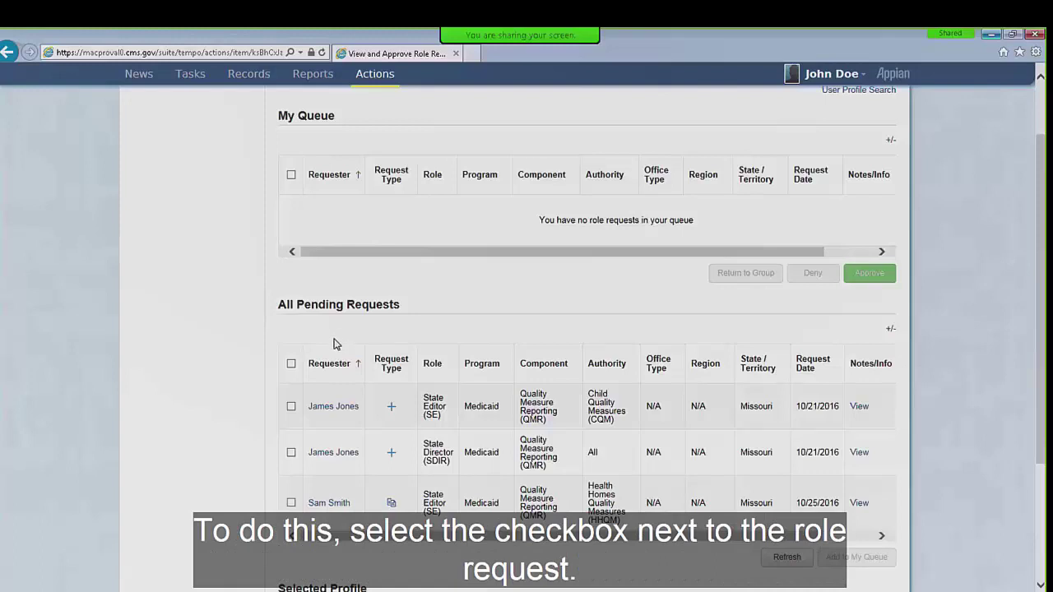
Add the pending State Editor (SE) request for Child Quality Measures and the State Director (SDIR) request to My Queue
click(292, 407)
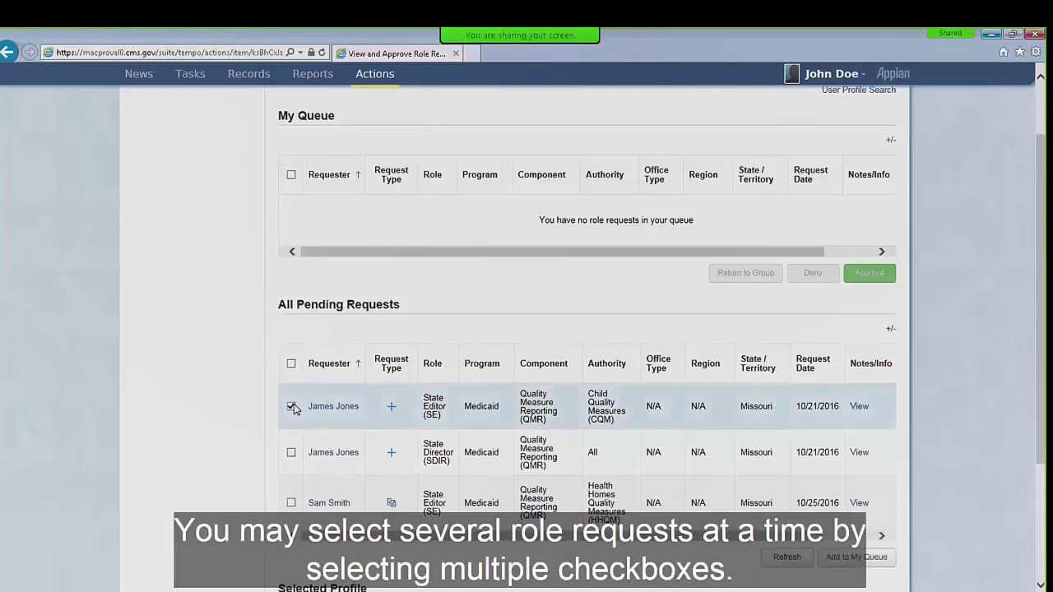
click(290, 454)
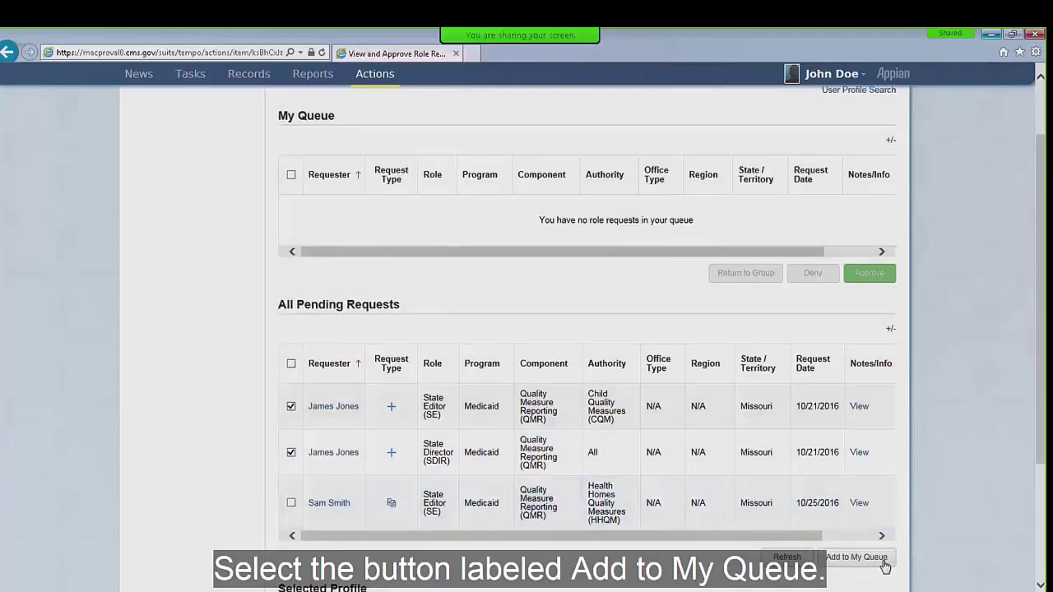
click(856, 558)
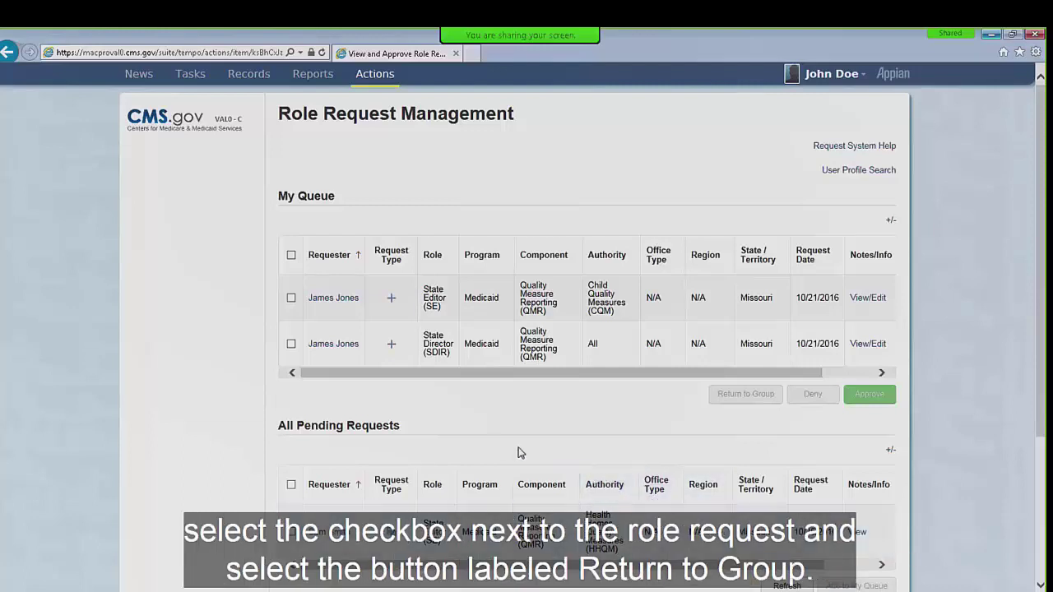
Return the State Editor (SE) request from My Queue to the group
click(291, 297)
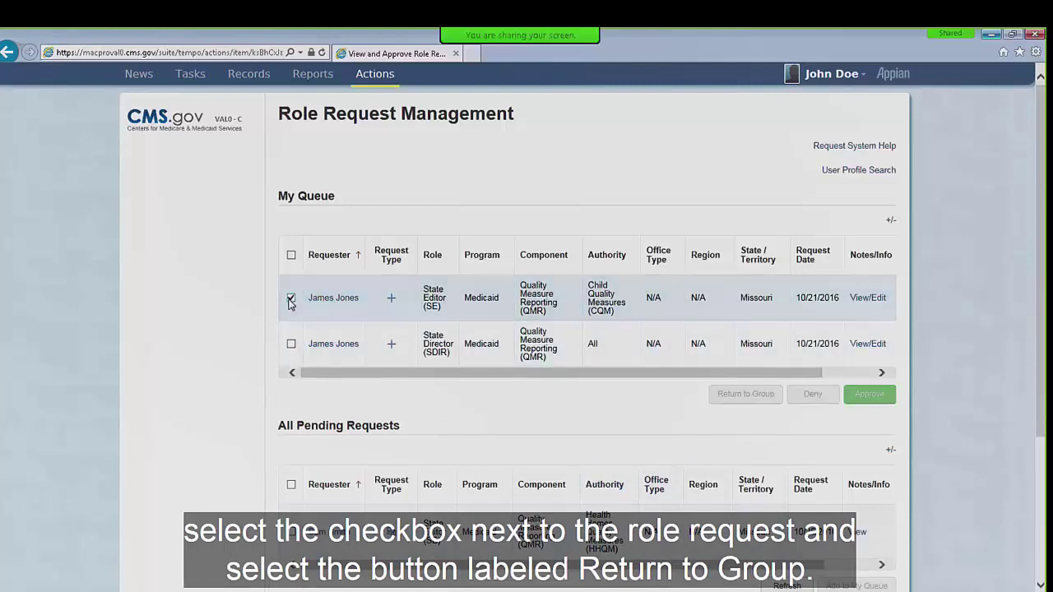
click(753, 401)
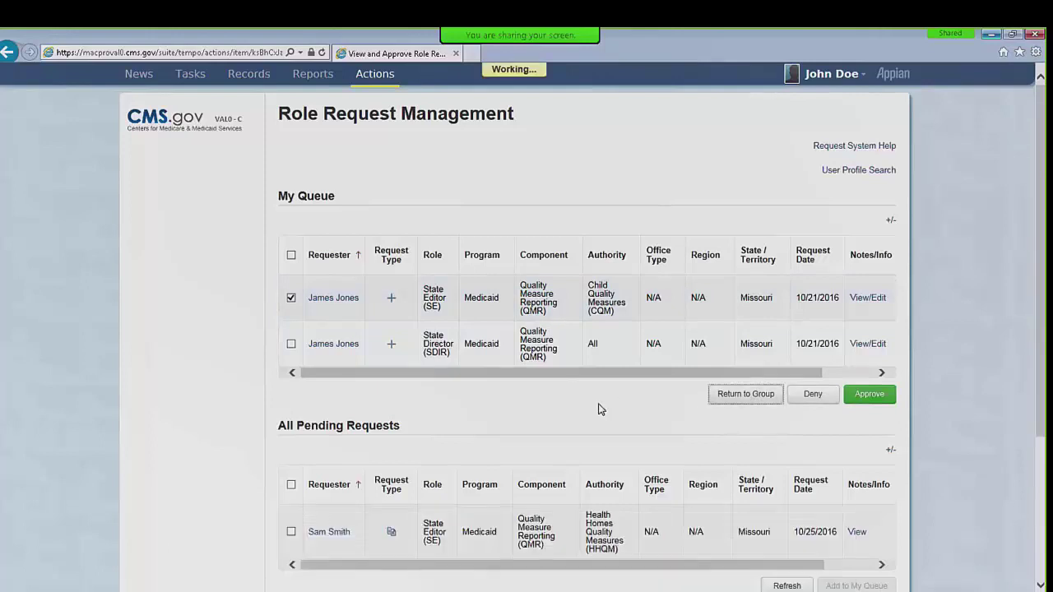
Show the notes of the queued State Director (SDIR) request, approve the request, and return to Role Request Management
click(870, 298)
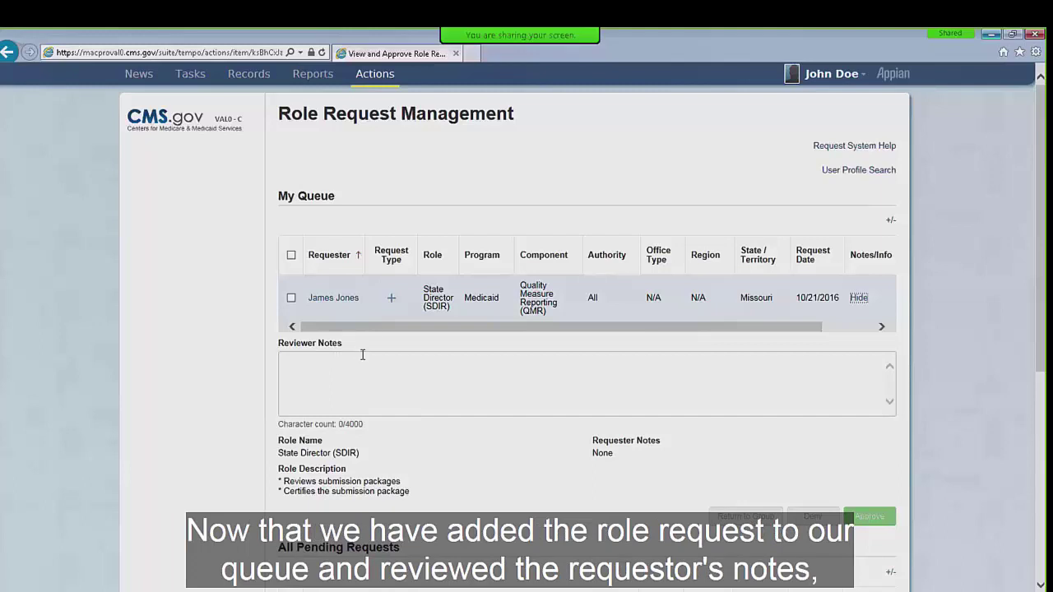
click(292, 299)
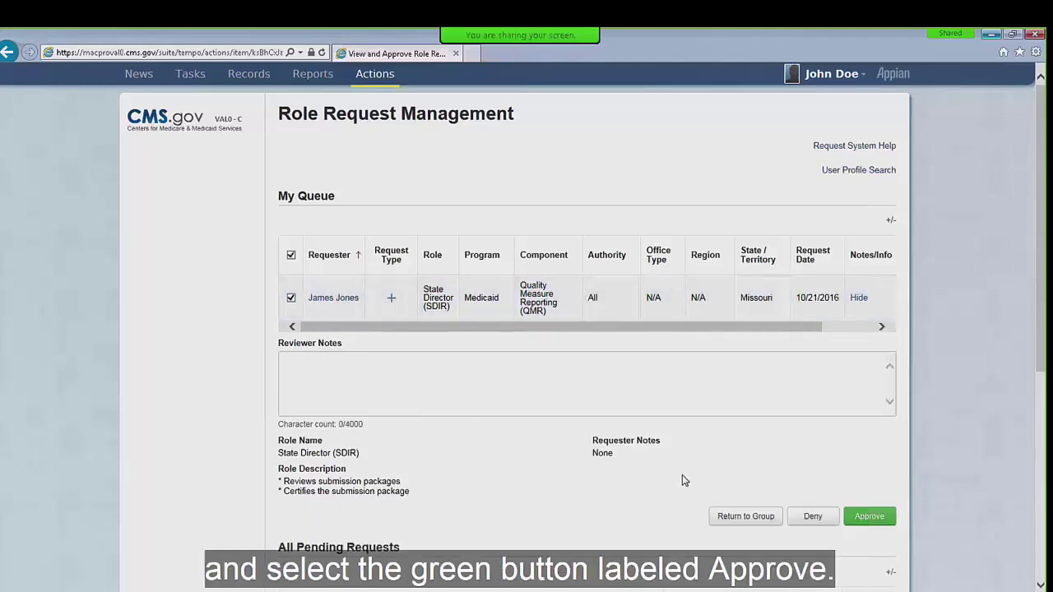
click(874, 518)
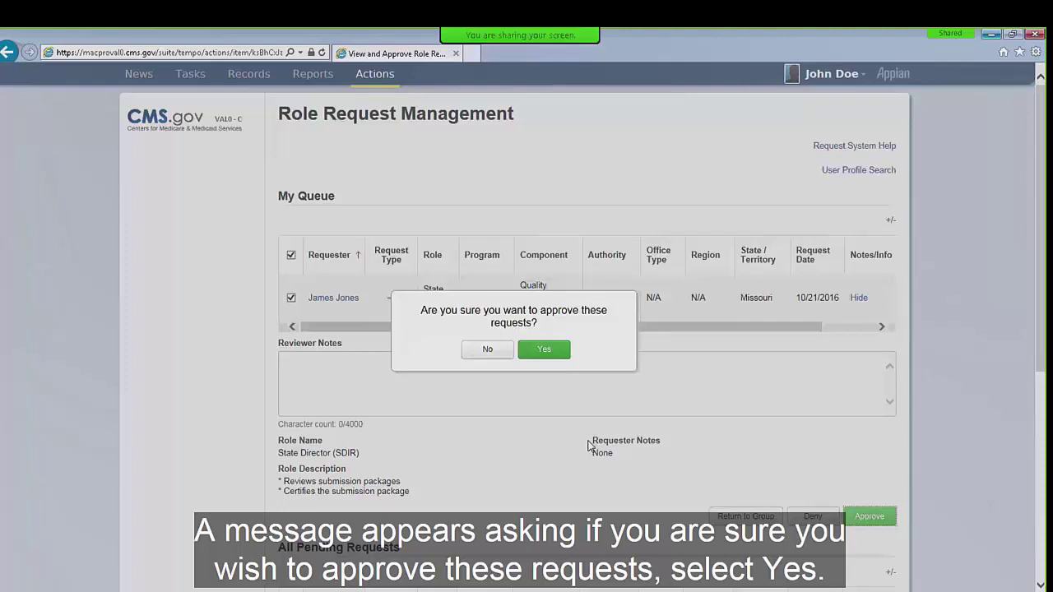
click(564, 356)
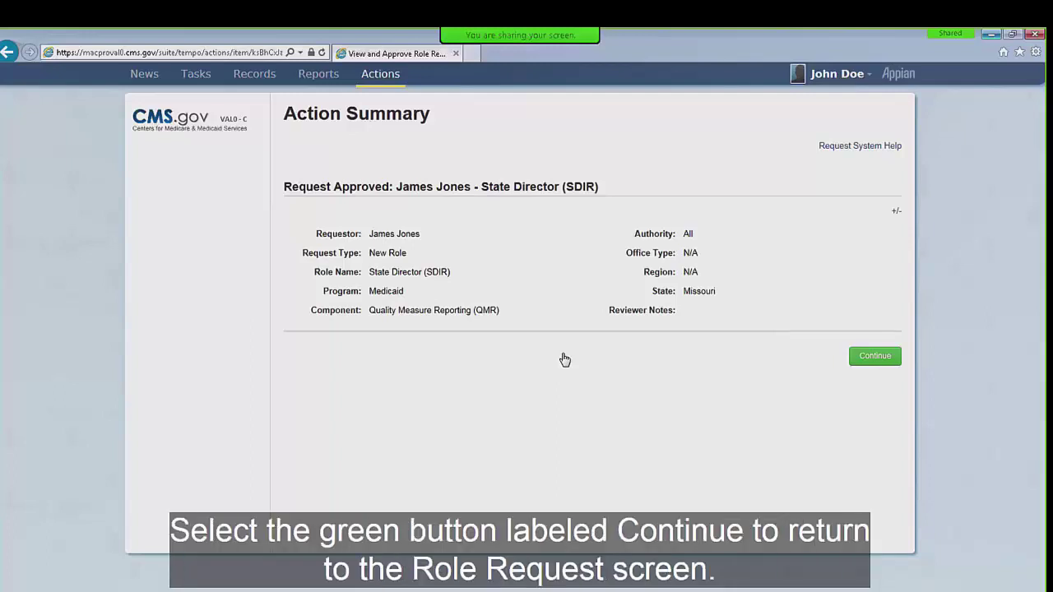
click(872, 358)
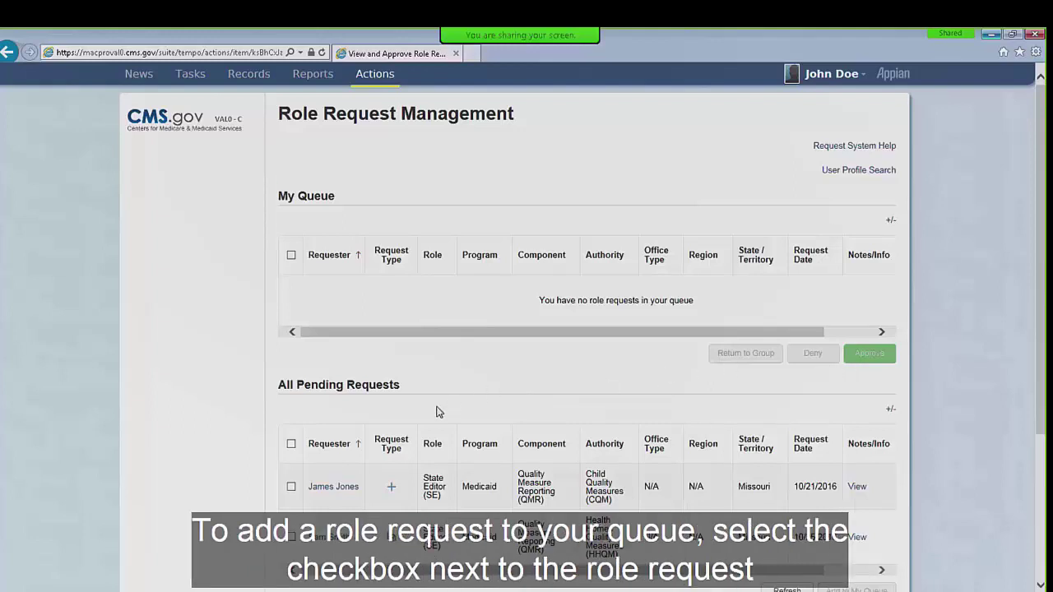
Add the pending State Editor (SE) request for Child Quality Measures (CQM) to My Queue again
click(292, 487)
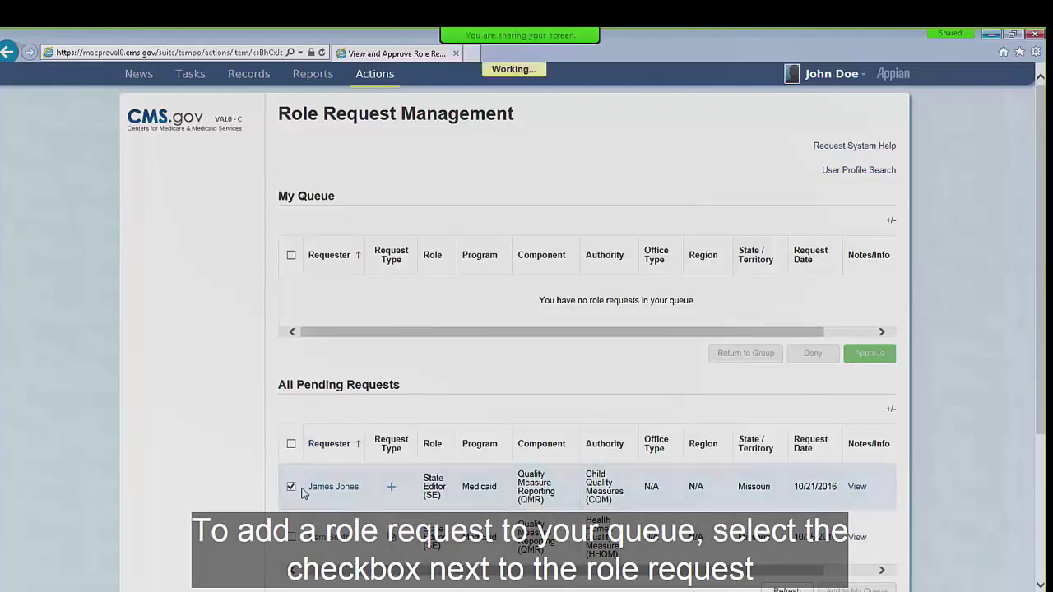
scroll(436, 498, down, 1)
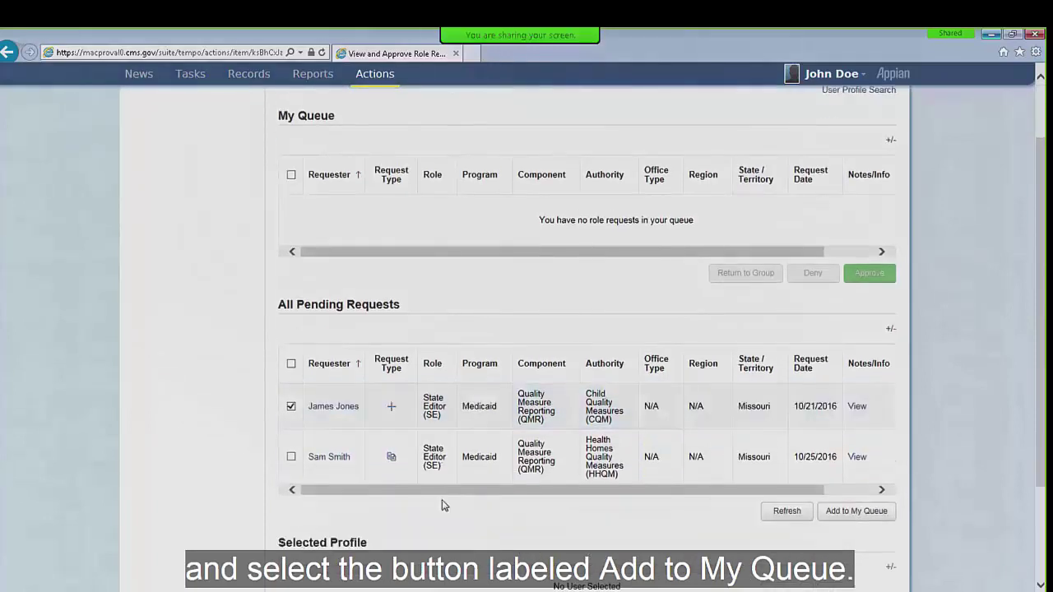
click(858, 514)
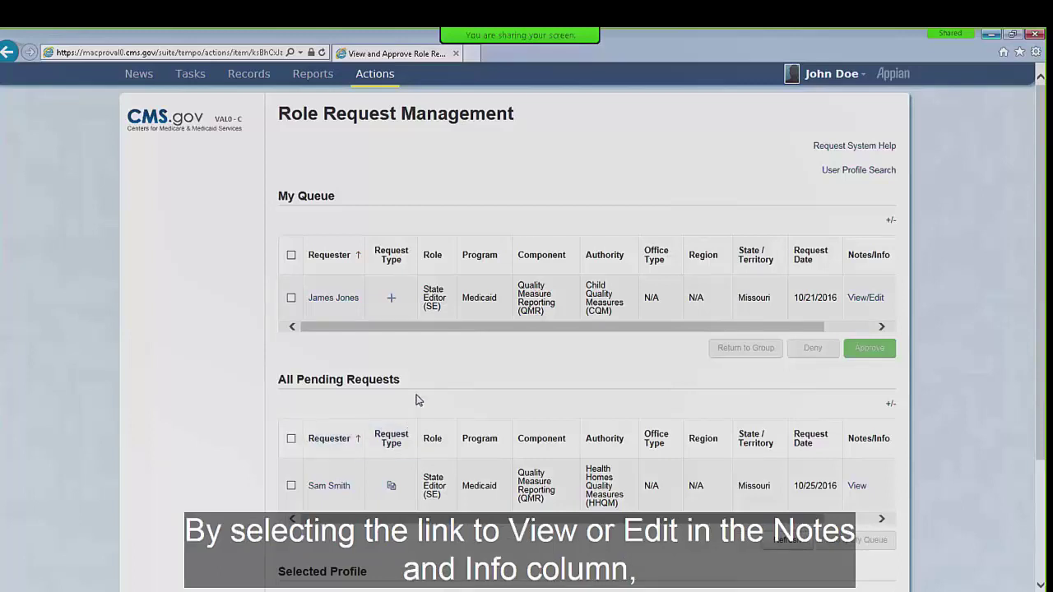
Enter "Reasons why you are denying this request." as the reviewer notes of the queued State Editor (SE) request
click(858, 299)
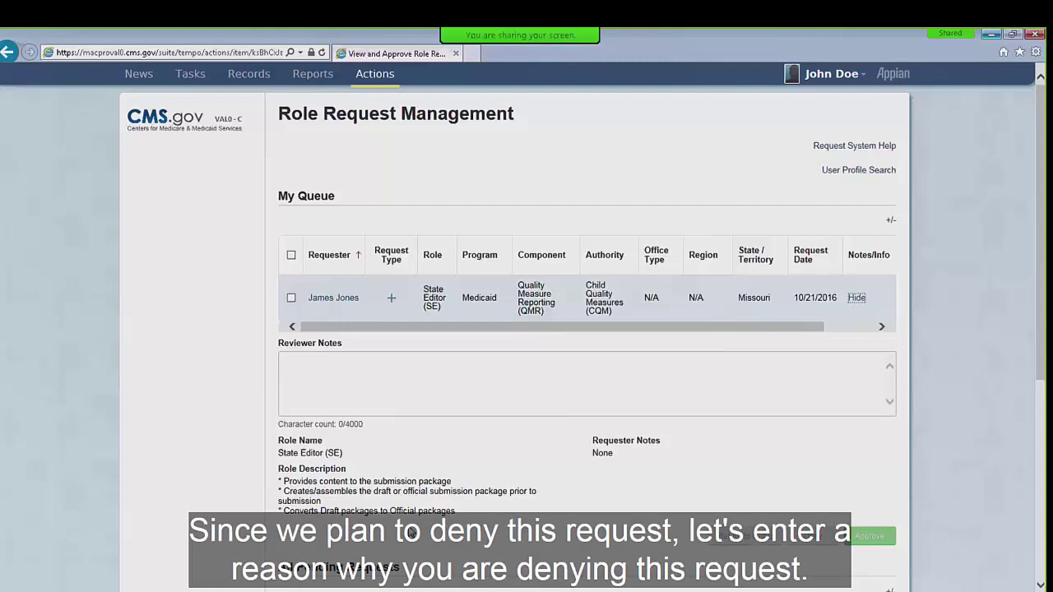
click(410, 399)
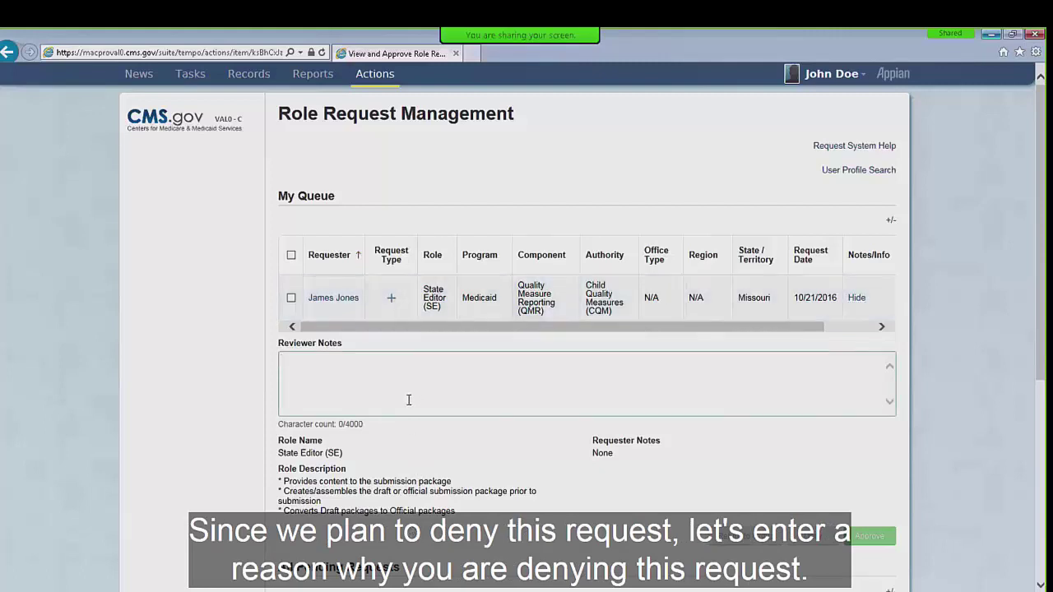
text(r)
key(BackSpace)
text(Reasons why you are )
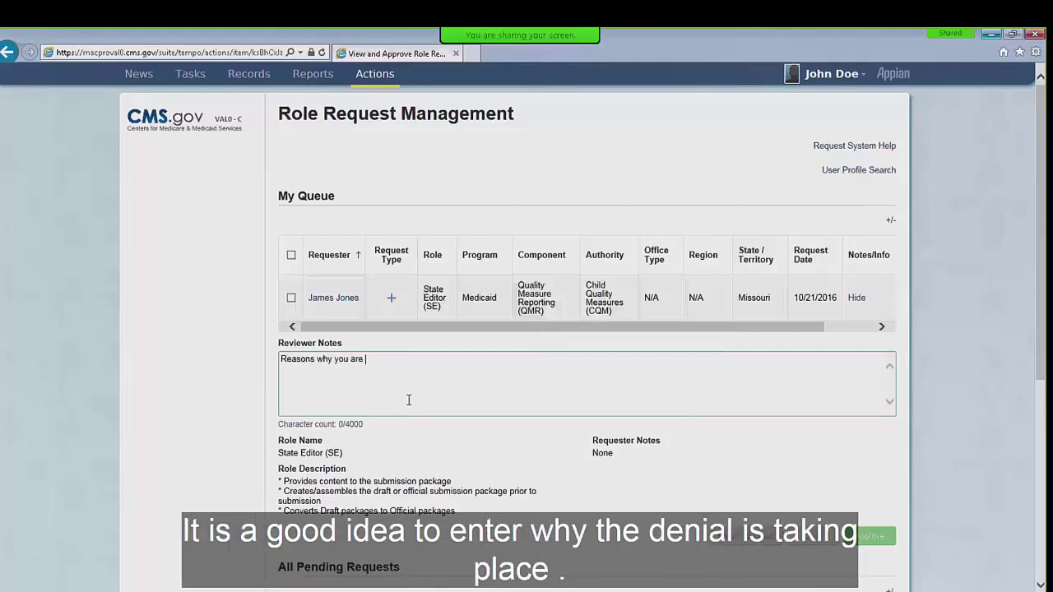
text(denying this request.)
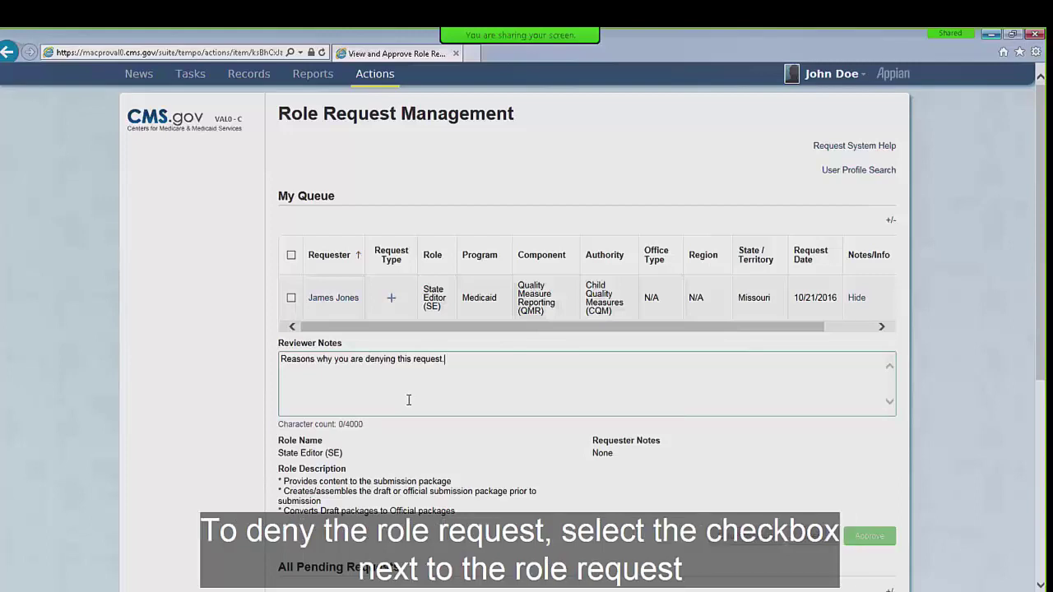
Deny the queued State Editor (SE) request and return to Role Request Management from the action summary
click(289, 300)
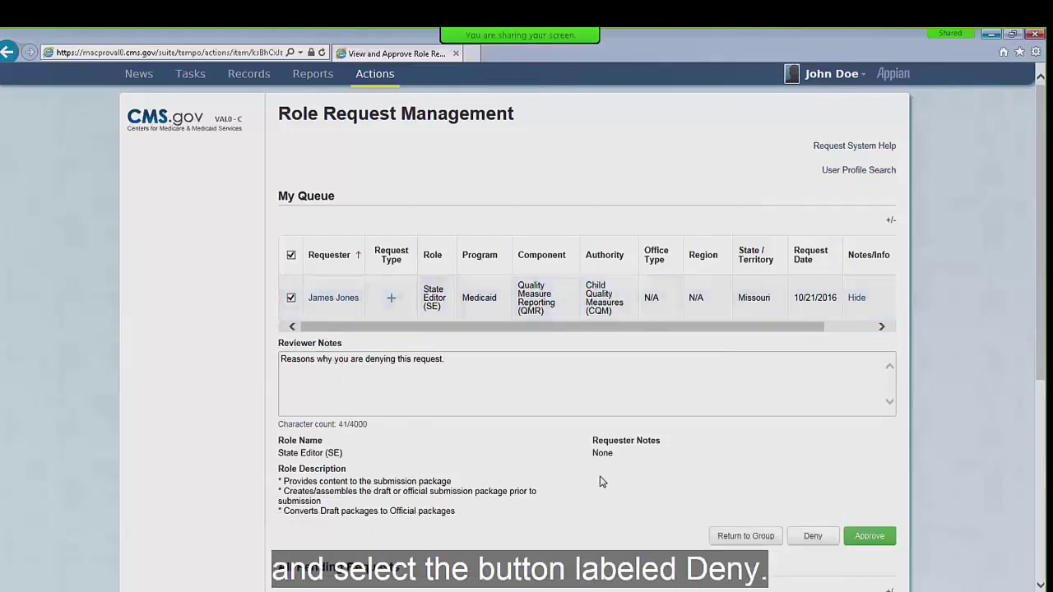
click(813, 539)
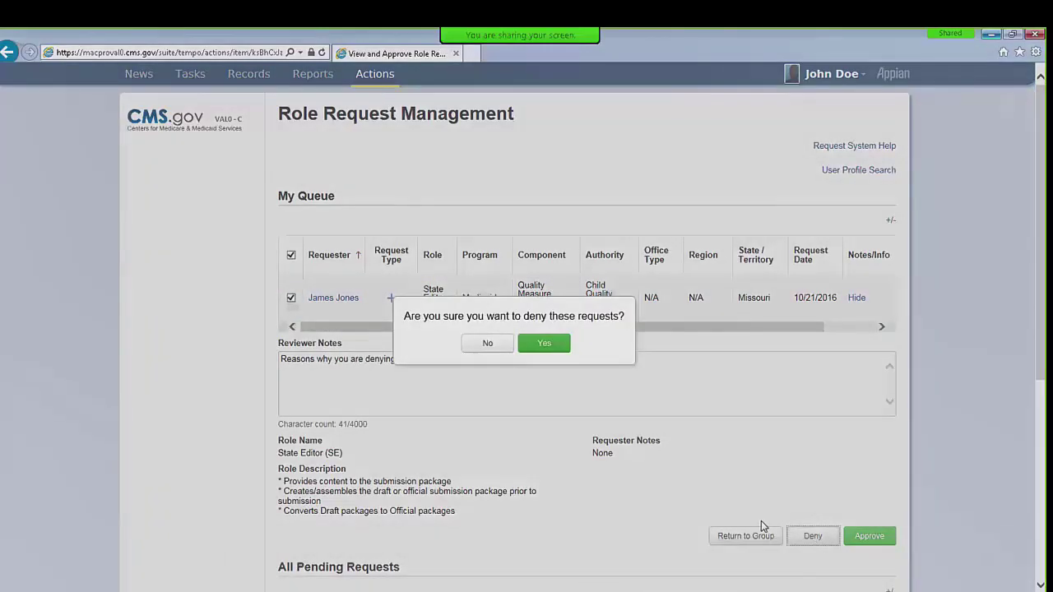
click(537, 346)
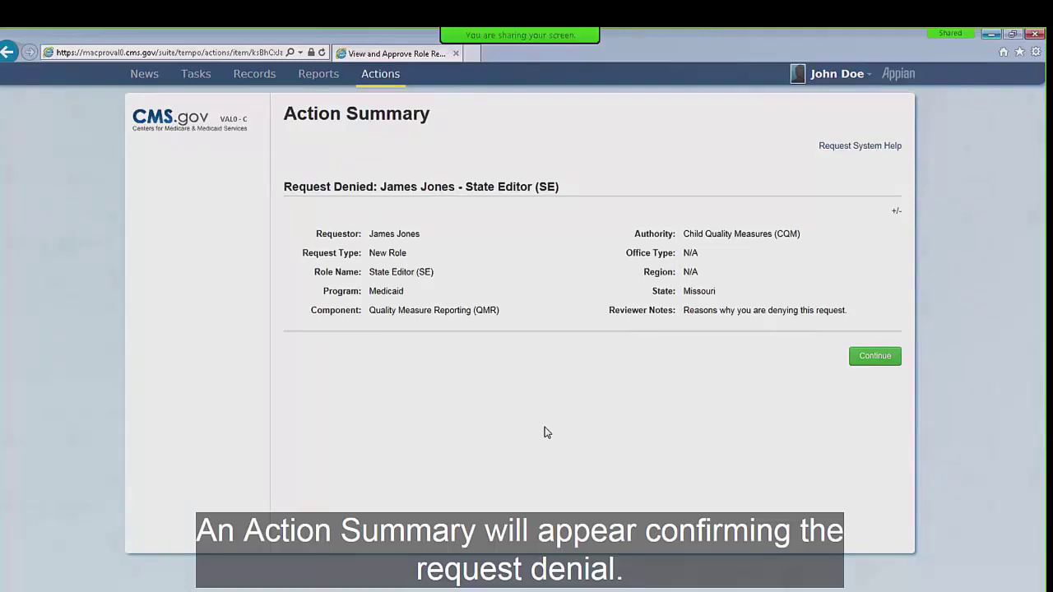
click(871, 358)
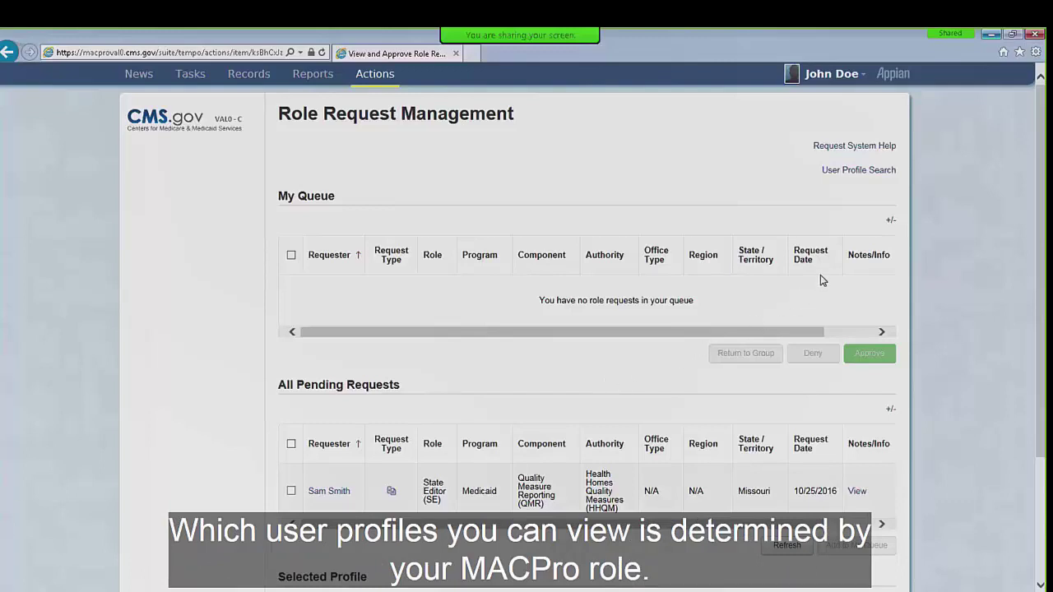
Open the User Profile Search and enter the user's last name in the Filter By User criteria
click(884, 180)
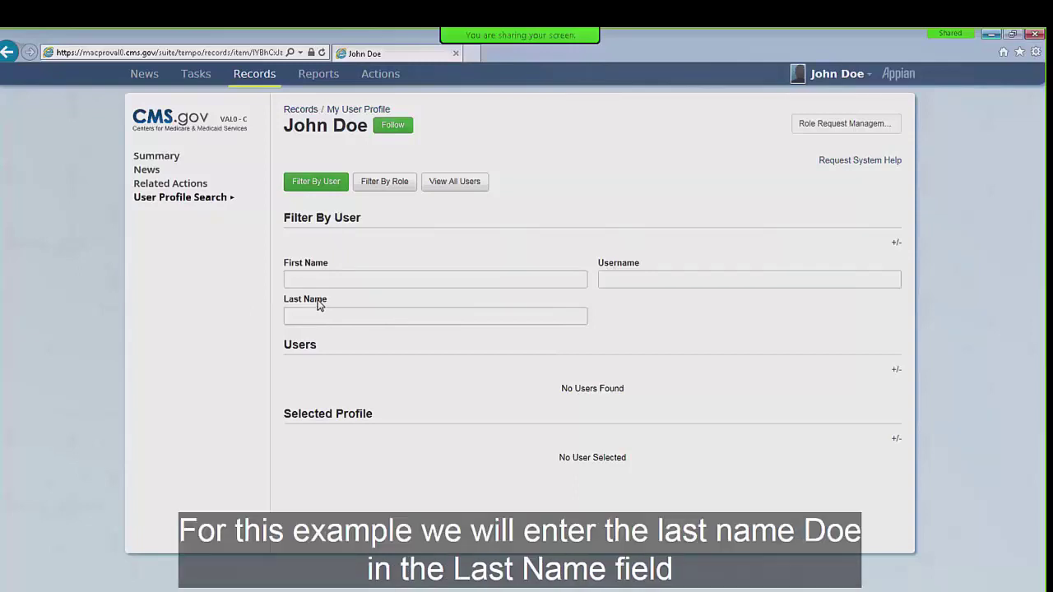
click(441, 310)
text(Doe)
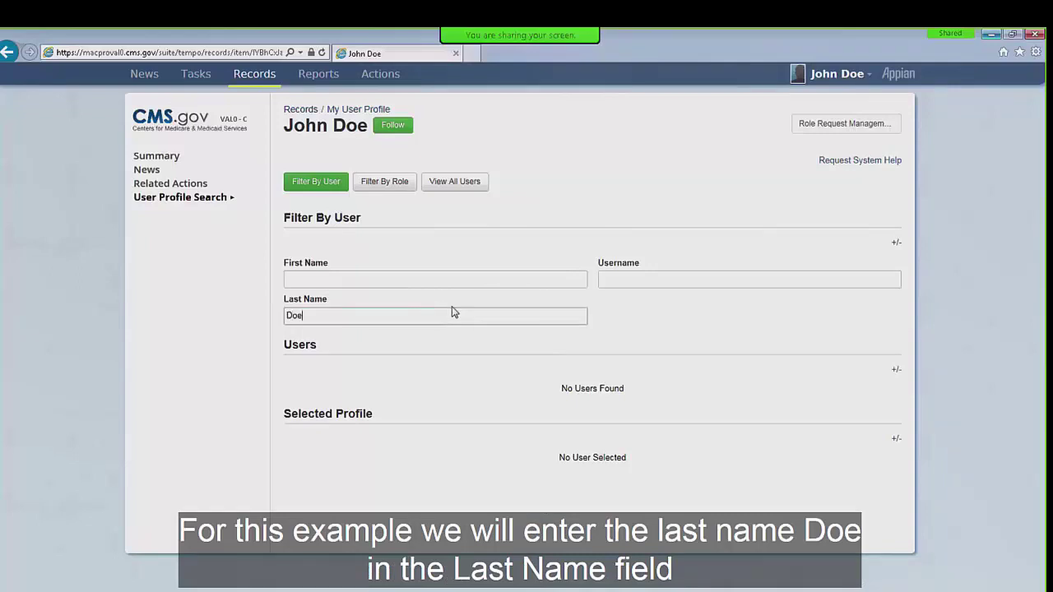
Run the last-name search and open the second listed user's profile to examine its Basic Information and Approved Roles
click(631, 317)
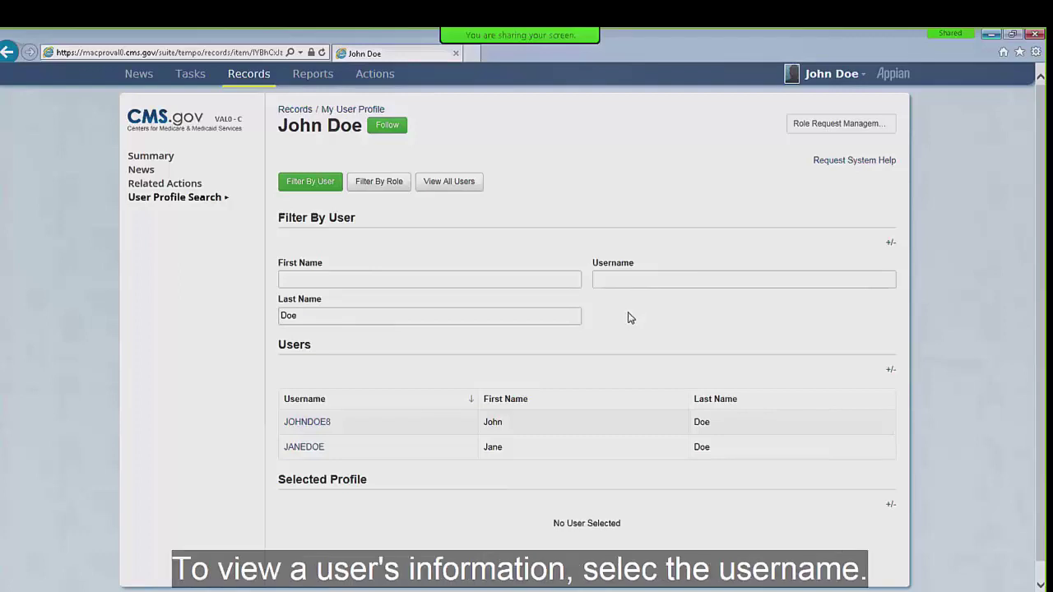
click(318, 448)
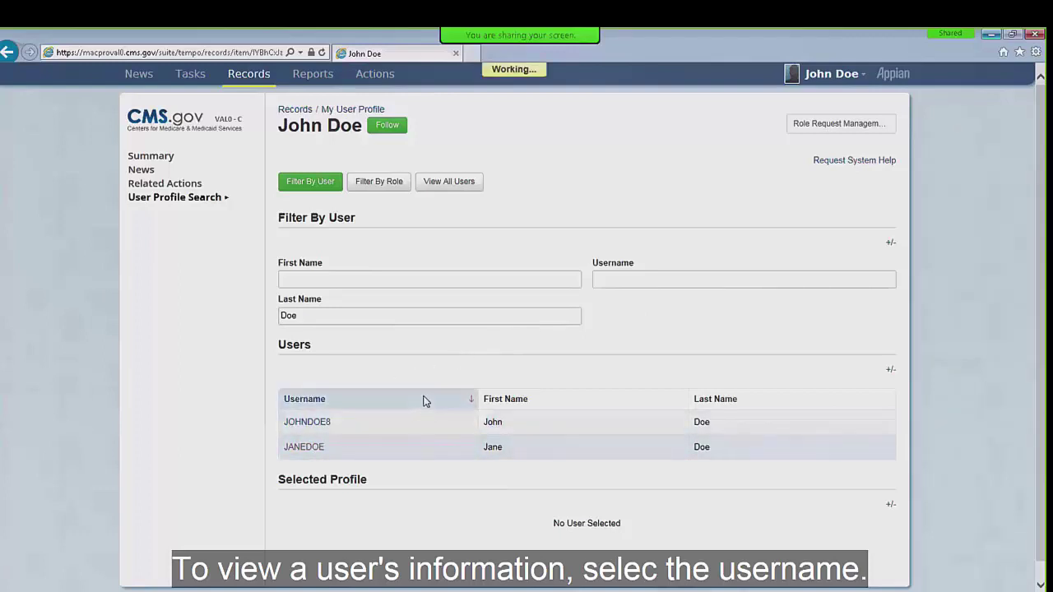
scroll(489, 512, down, 1)
scroll(489, 512, down, 1)
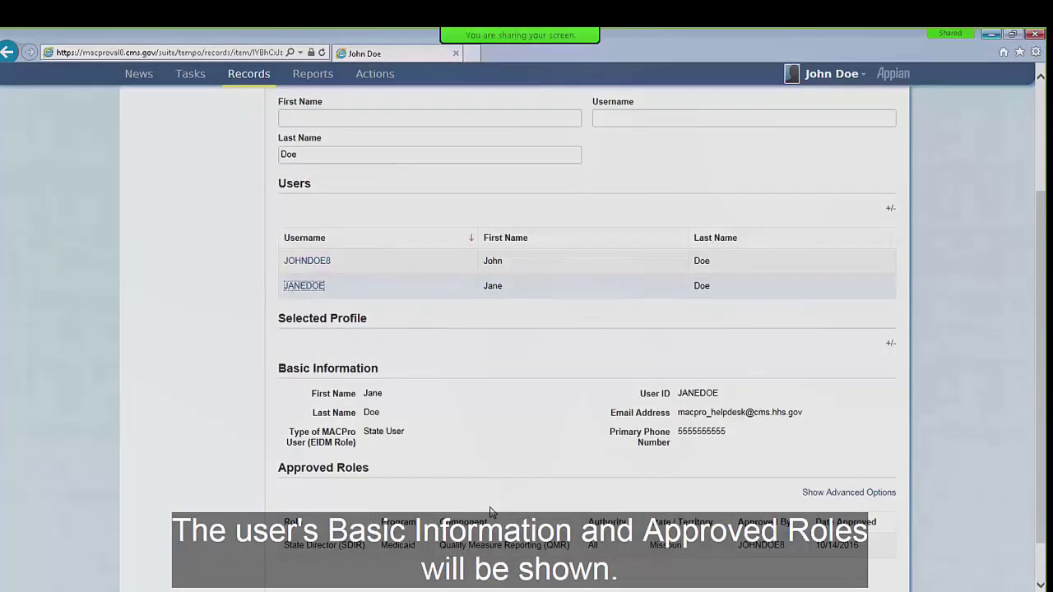
scroll(489, 513, down, 1)
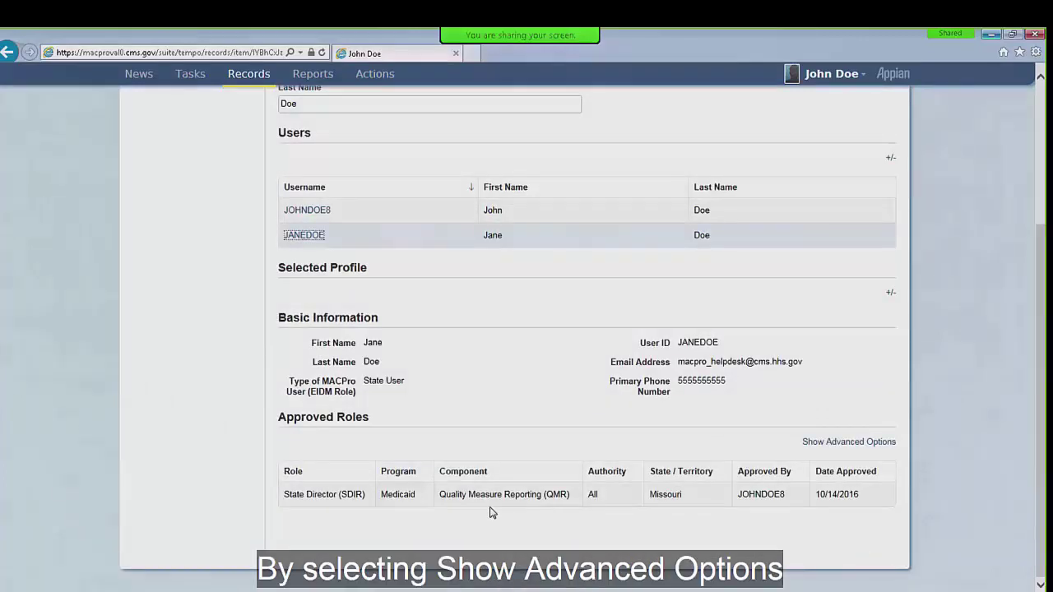
Add the Tasks column to Approved Roles through the advanced options, show the State Director (SDIR) role's accepted tasks, and hide the options again
click(817, 450)
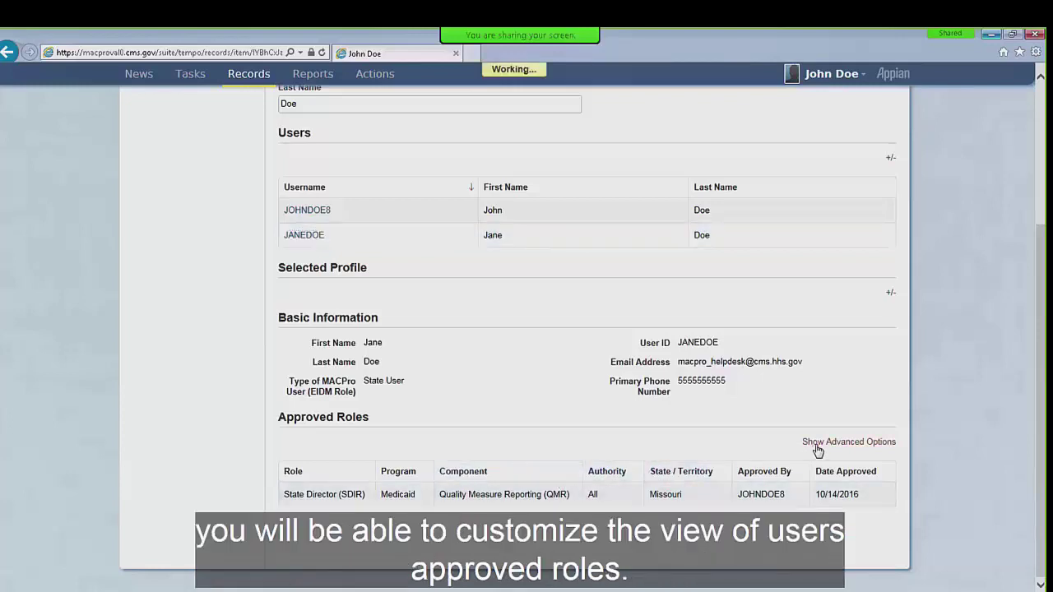
scroll(817, 452, down, 3)
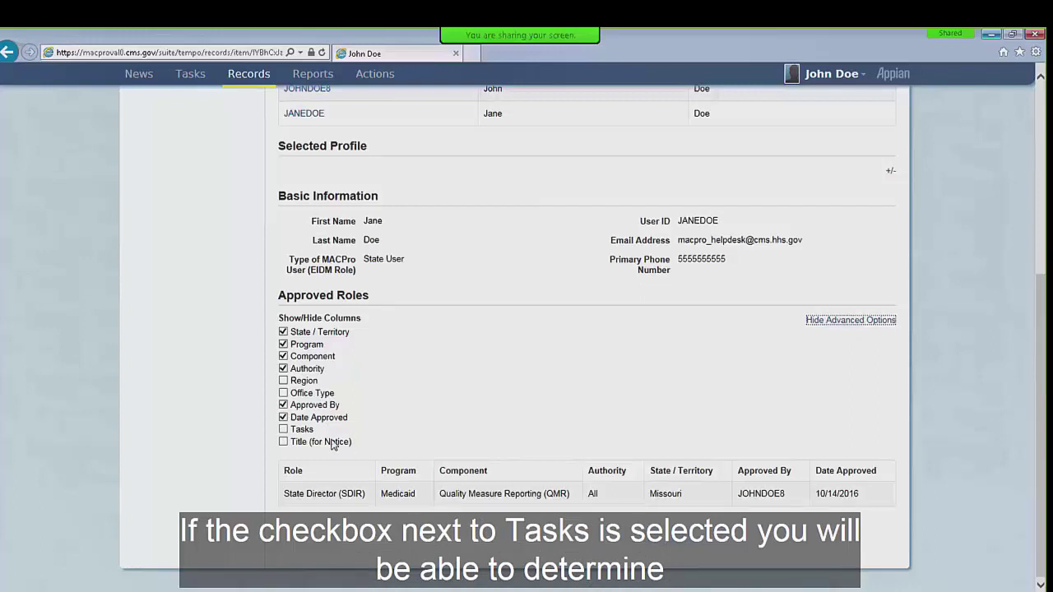
click(292, 429)
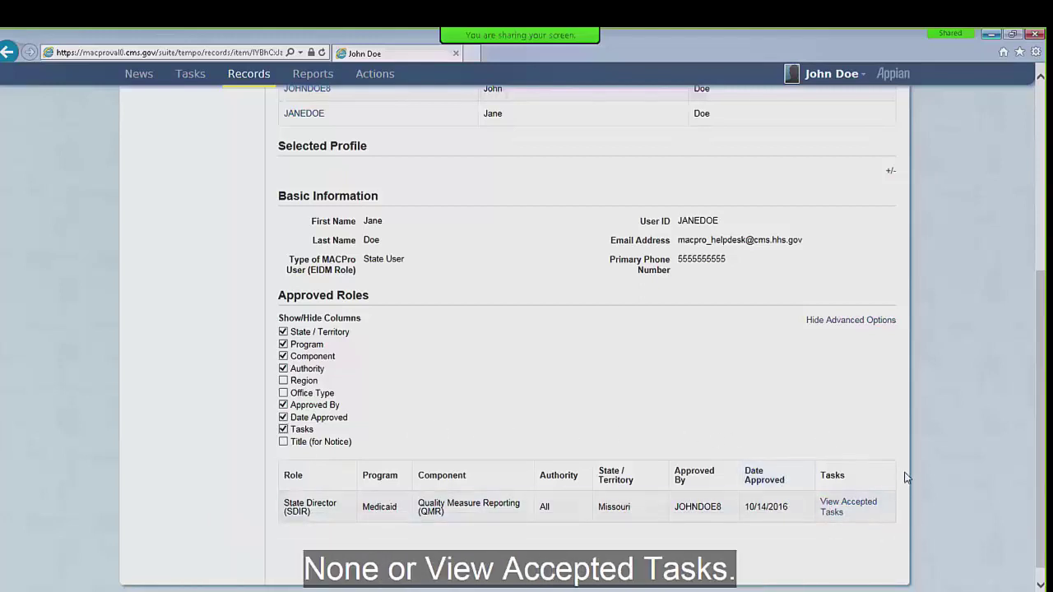
click(837, 512)
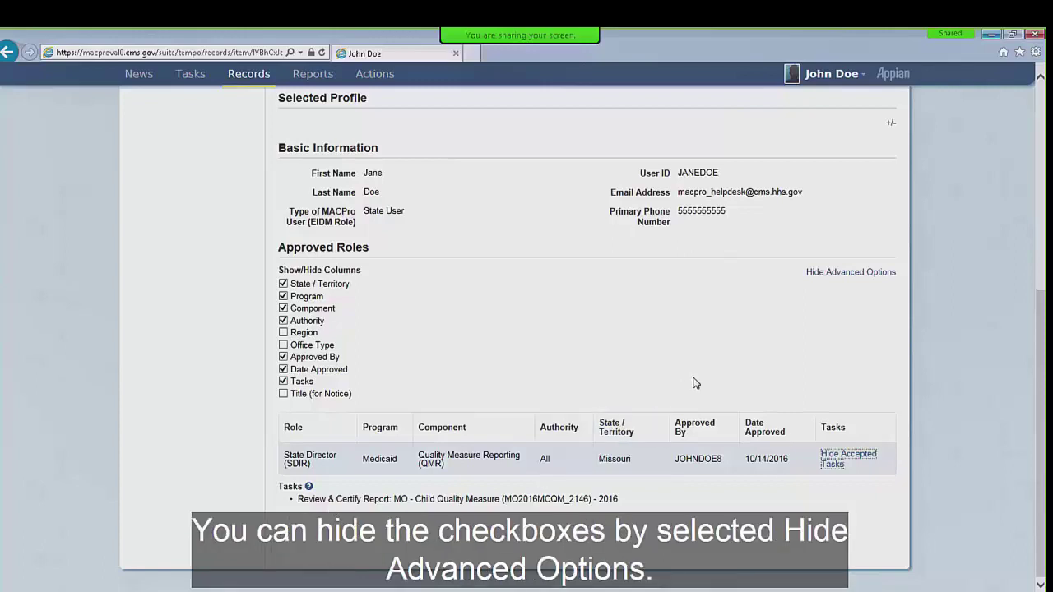
click(817, 274)
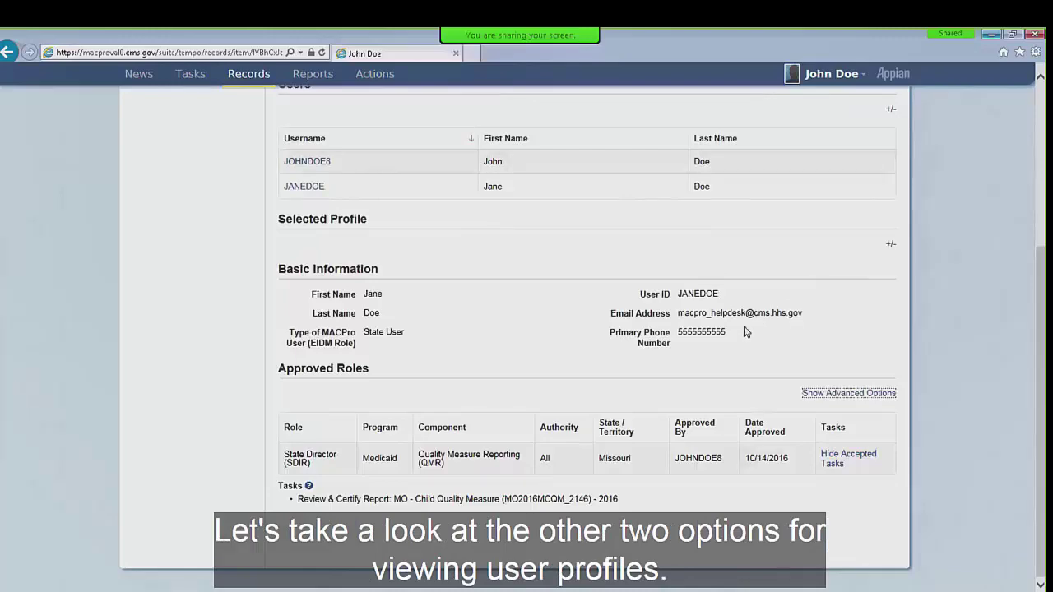
Switch the User Profile Search to Filter By Role and examine the role criteria and the users matching State User in Missouri
scroll(568, 343, up, 1)
scroll(565, 341, up, 2)
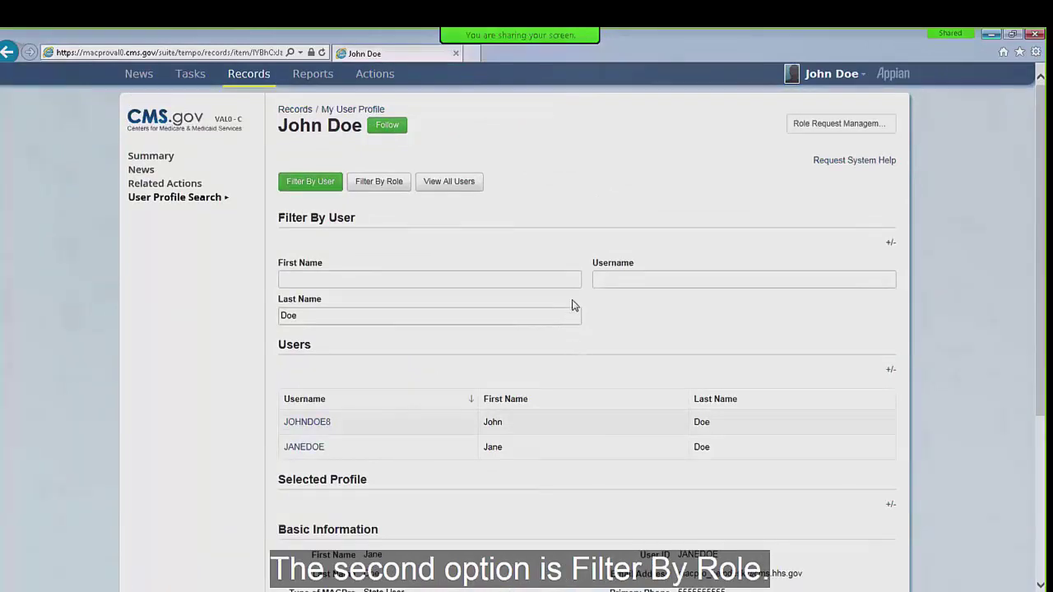
click(409, 187)
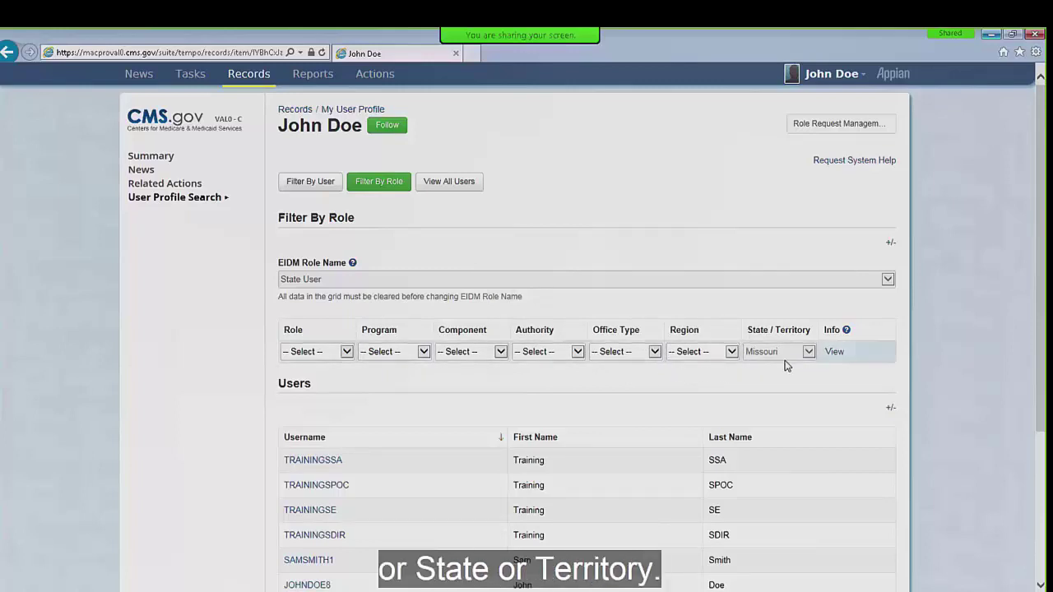
click(346, 352)
click(240, 348)
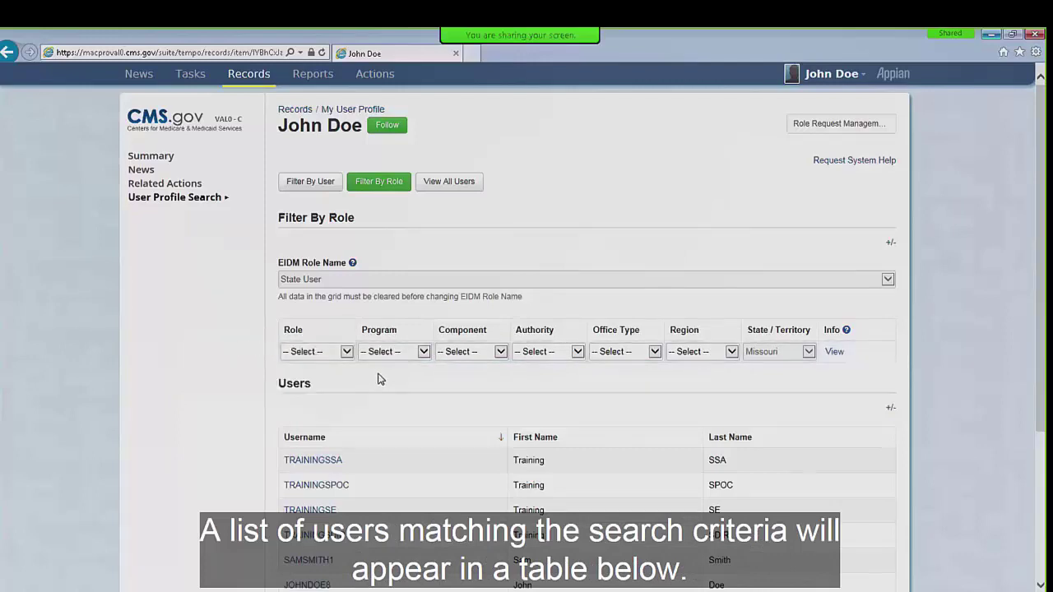
scroll(395, 382, down, 2)
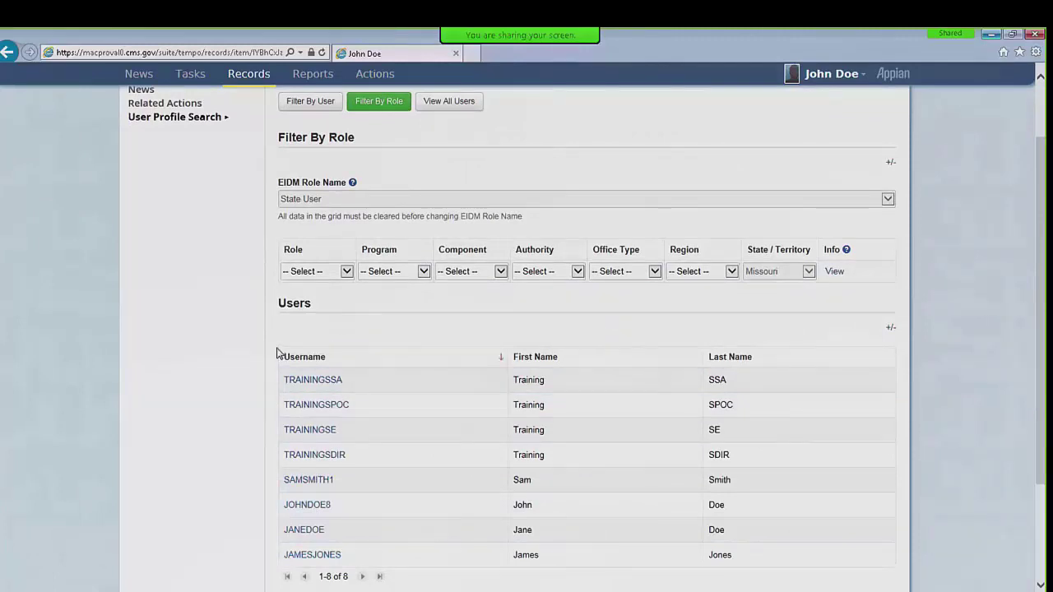
Switch the User Profile Search from role filtering to View All Users
scroll(277, 354, up, 2)
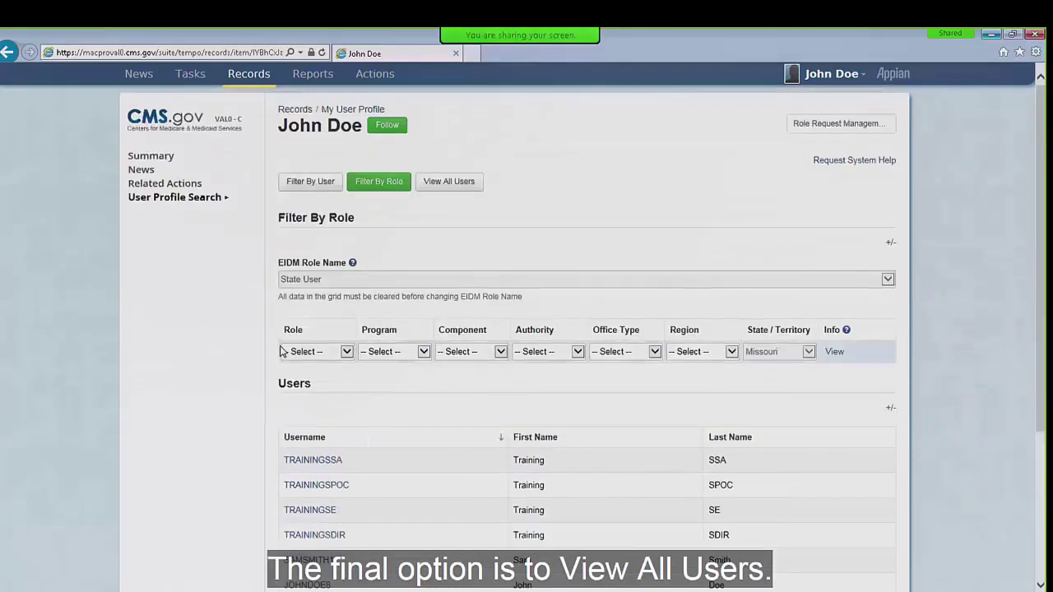
click(458, 188)
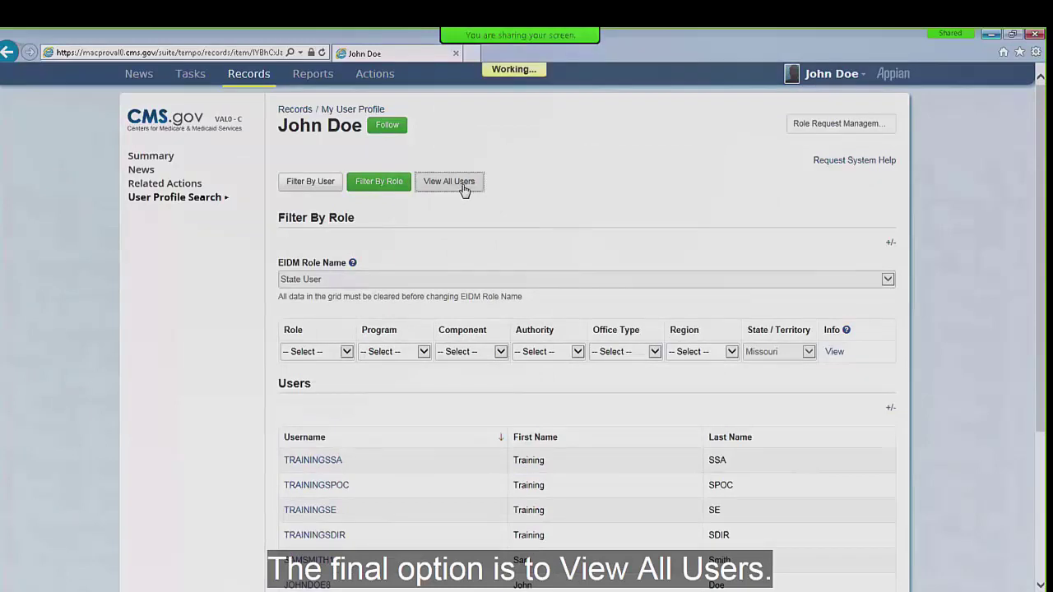